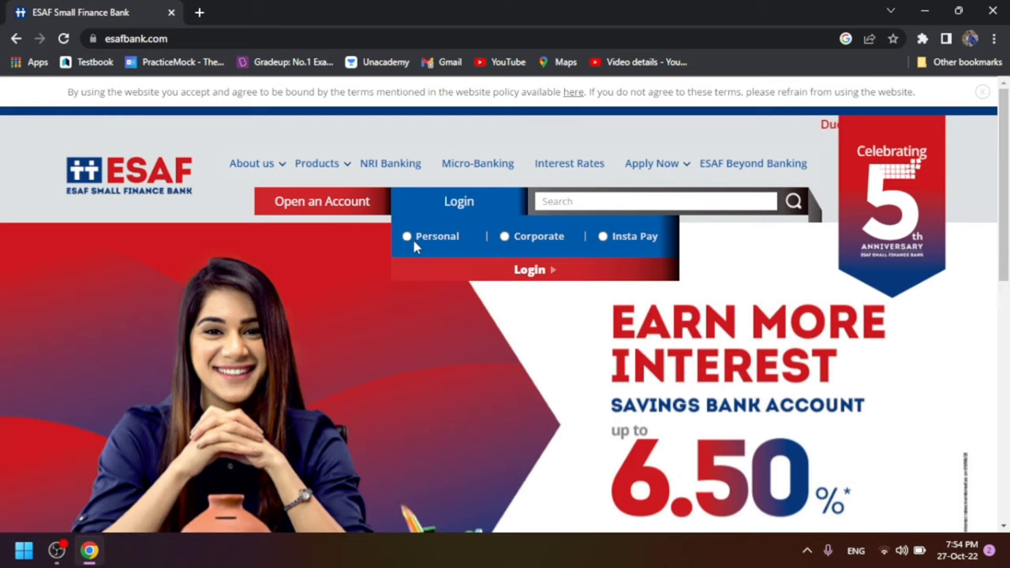
Step: Open the ESAF Personal net banking login page from the Login menu
{"action": "left_click", "coordinate": [407, 236]}
{"action": "left_click", "coordinate": [521, 271]}
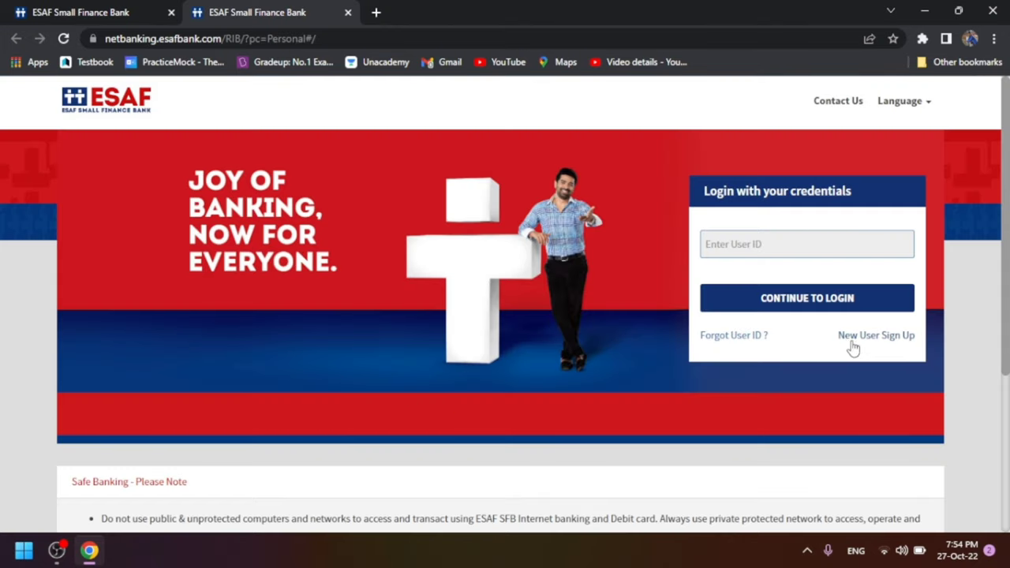
Step: Begin New User Sign Up and set the Internet Banking terms agreement to Yes
{"action": "left_click", "coordinate": [892, 340]}
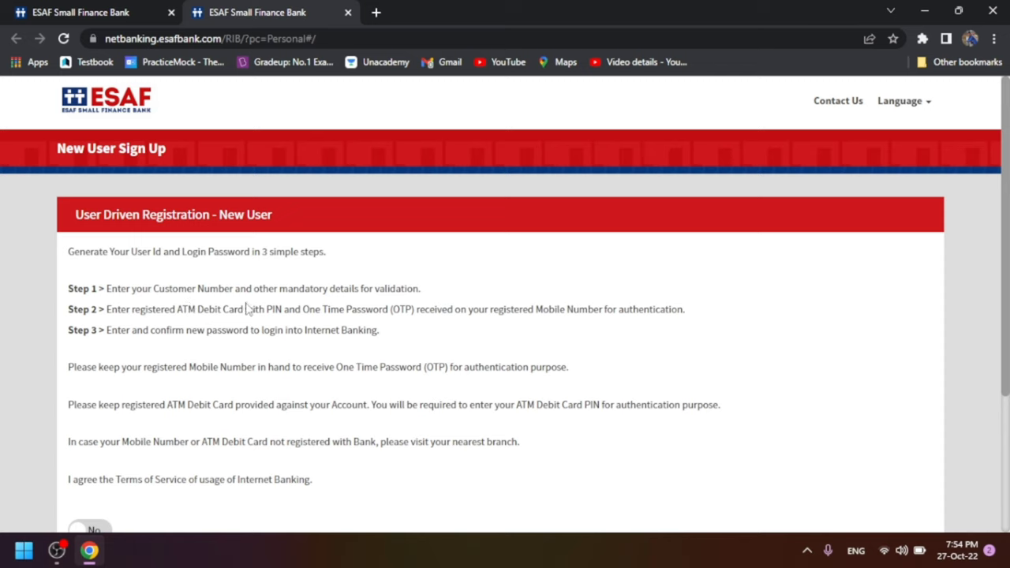
{"action": "scroll", "coordinate": [251, 371], "scroll_direction": "down", "scroll_amount": 3}
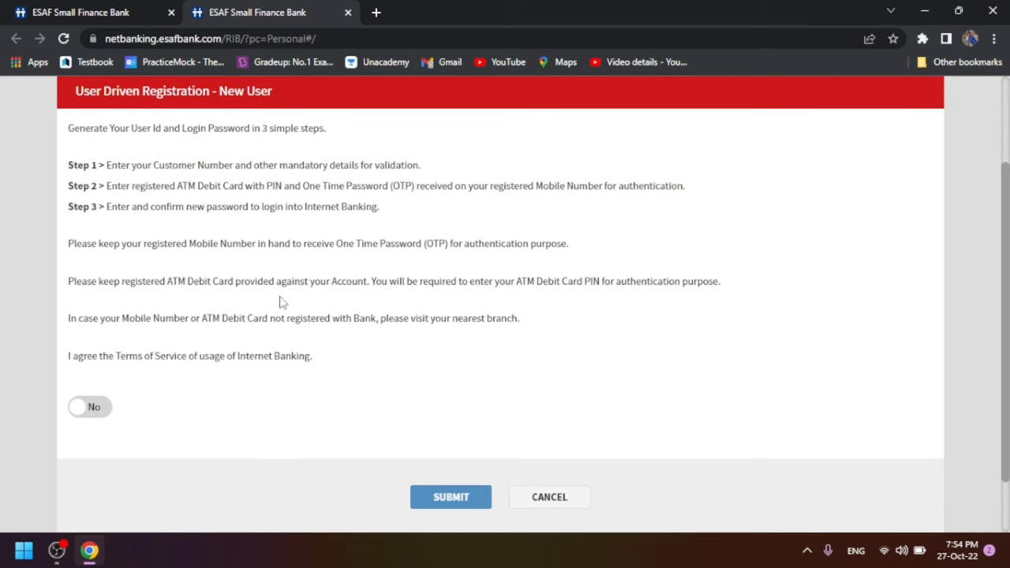
{"action": "left_click", "coordinate": [106, 413]}
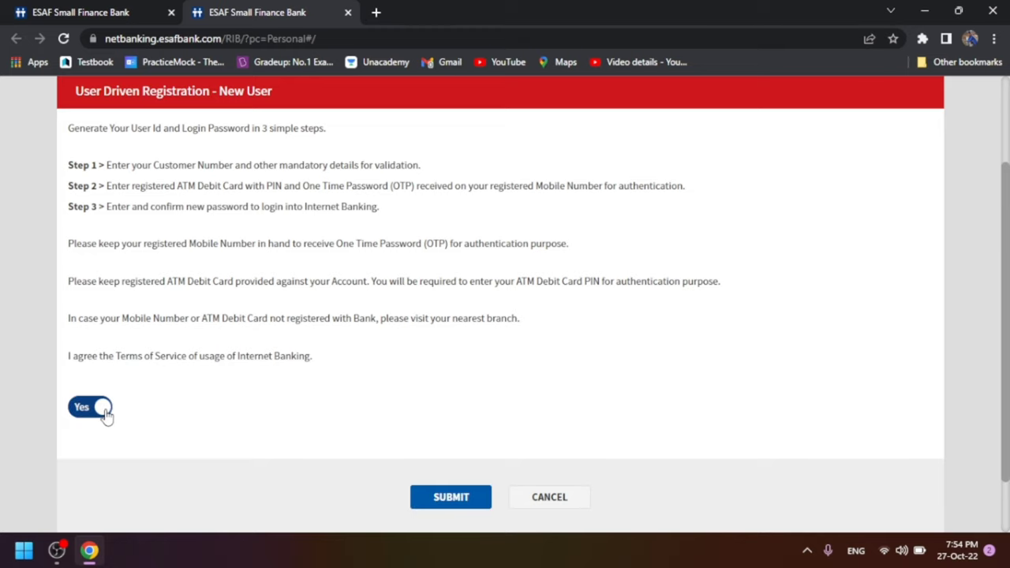
Step: Enter the customer number, birth date, debit card number, expiry and captcha, then continue
{"action": "left_click", "coordinate": [441, 497]}
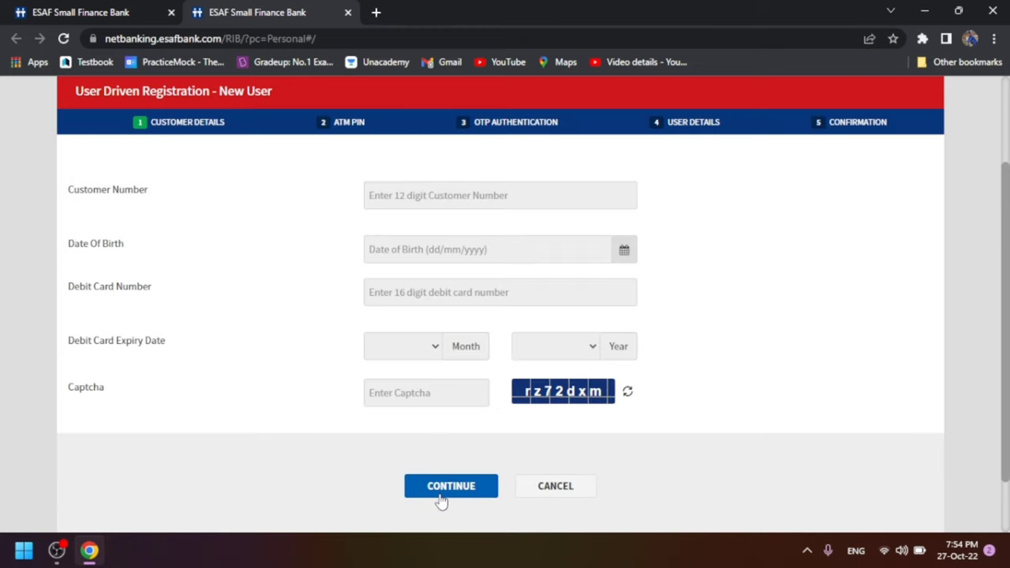
{"action": "left_click", "coordinate": [454, 202]}
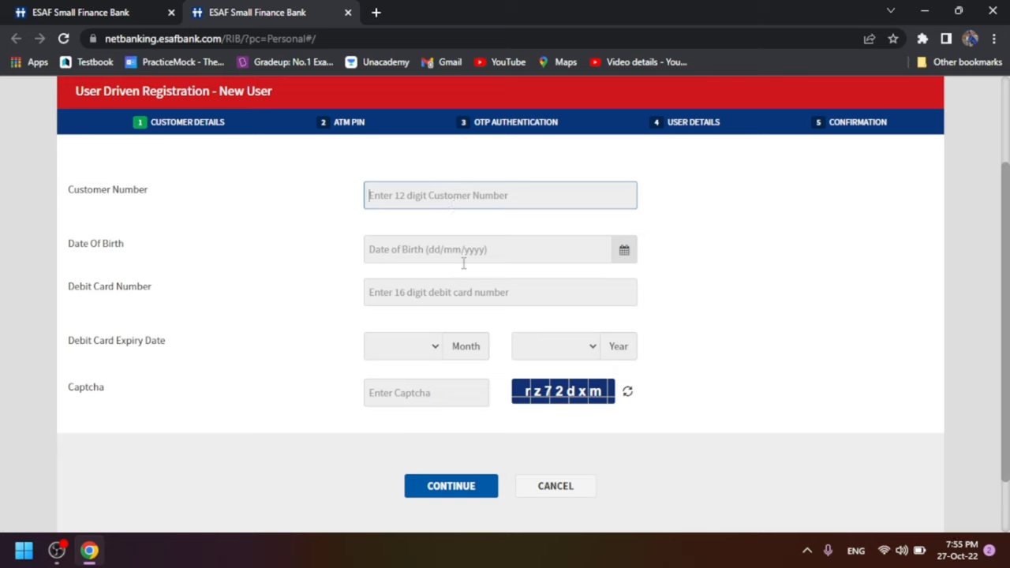
{"action": "left_click", "coordinate": [447, 295]}
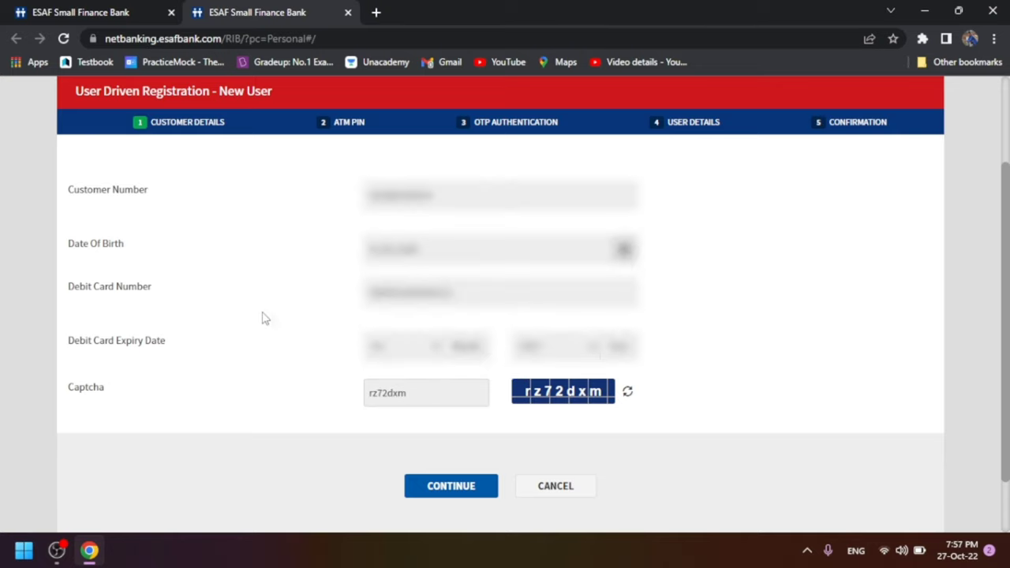
{"action": "left_click", "coordinate": [442, 493]}
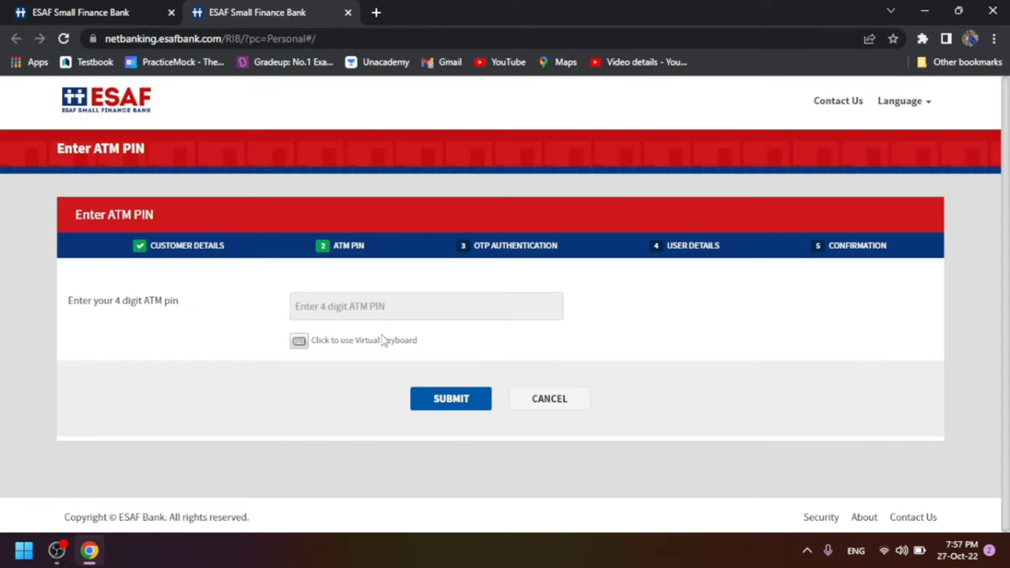
Step: Submit the 4-digit ATM PIN and decline the browser's offer to save it
{"action": "left_click", "coordinate": [366, 306]}
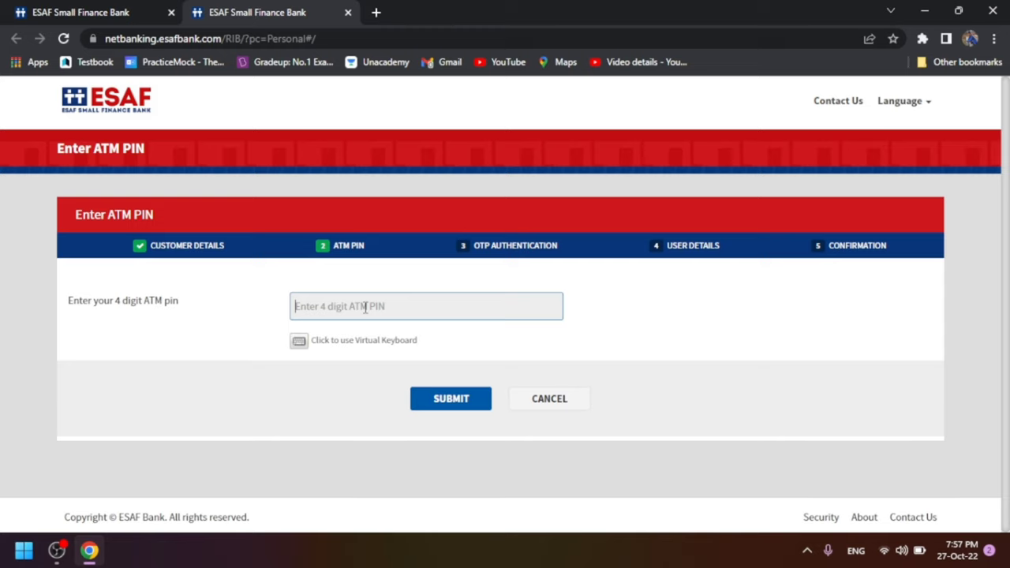
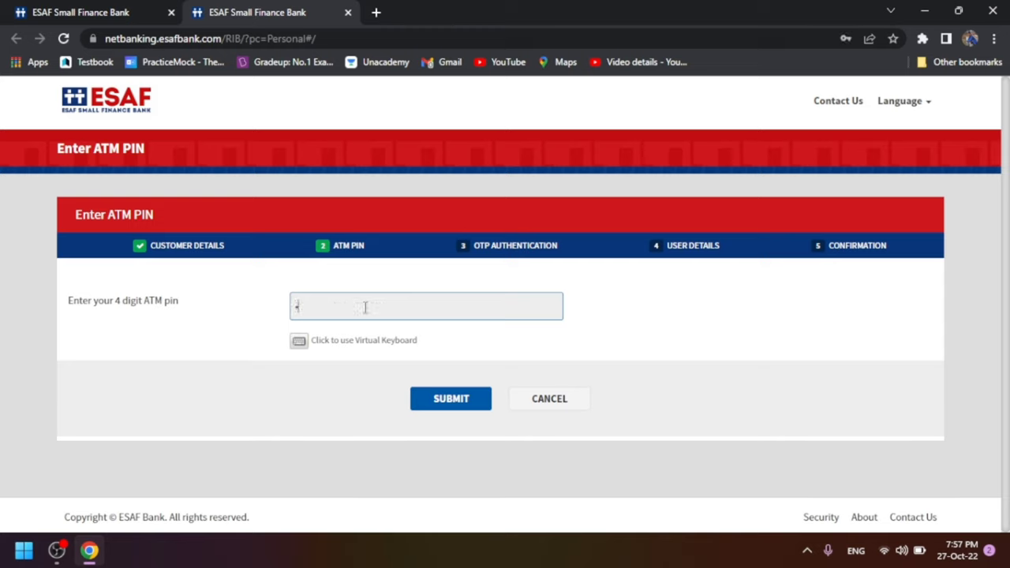
{"action": "left_click", "coordinate": [428, 397]}
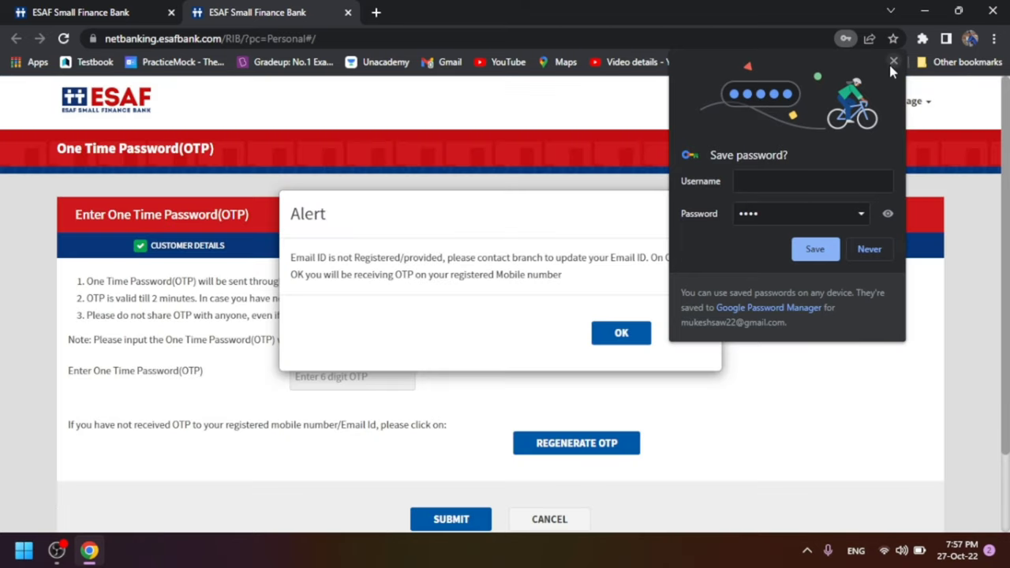
{"action": "left_click", "coordinate": [892, 61]}
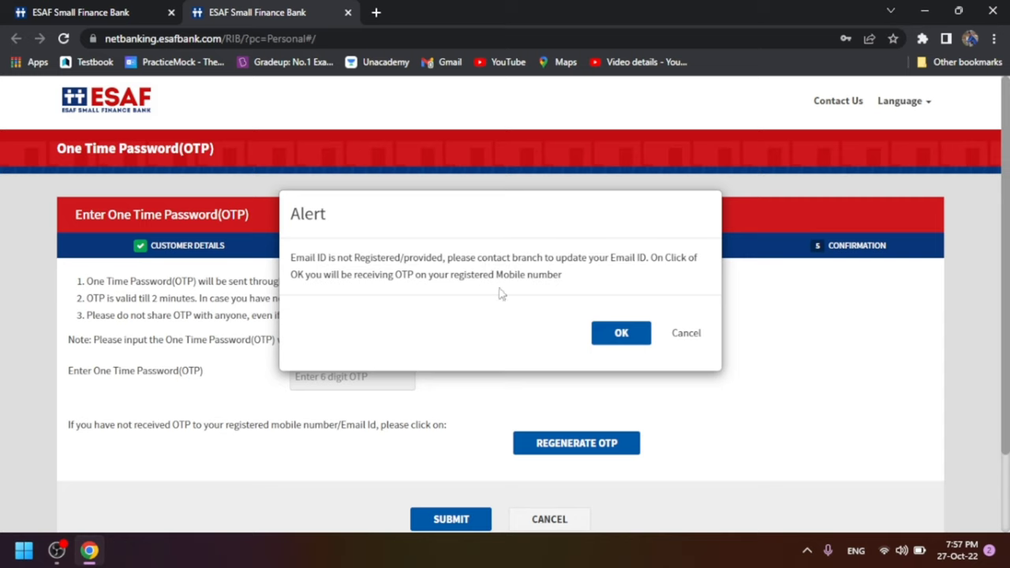
Step: Accept the OTP alert, then enter and submit the 6-digit mobile OTP
{"action": "left_click", "coordinate": [604, 336]}
{"action": "left_click", "coordinate": [389, 377]}
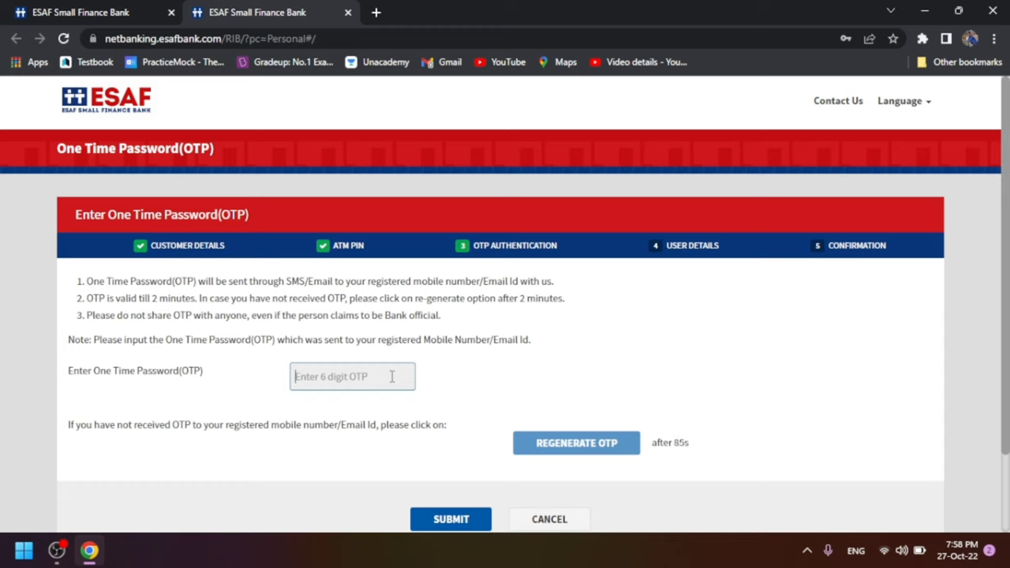
{"action": "key", "text": "BackSpace"}
{"action": "key", "text": "BackSpace"}
{"action": "left_click", "coordinate": [444, 519]}
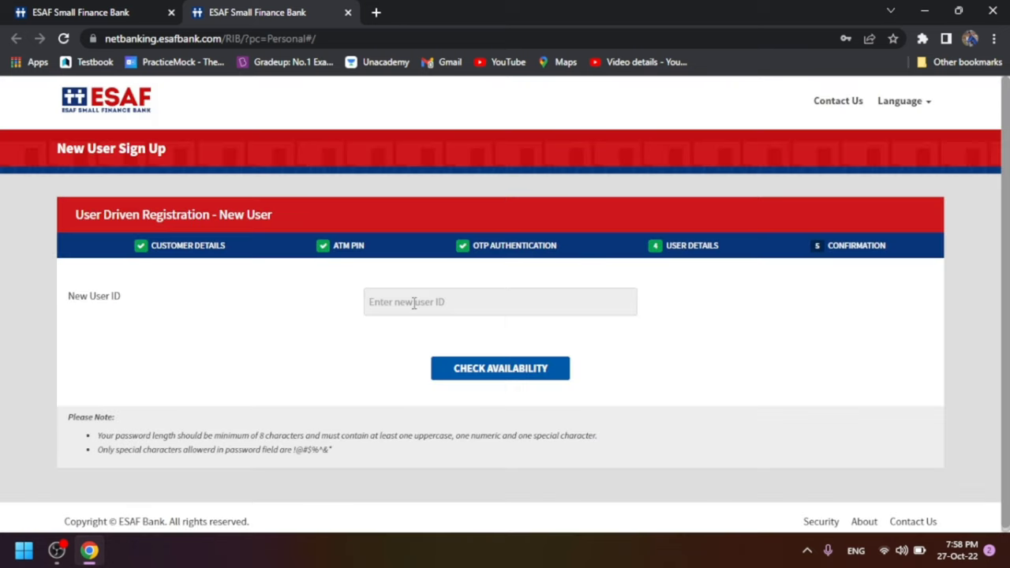
Step: Enter a new user ID and check that it is available
{"action": "left_click", "coordinate": [414, 303]}
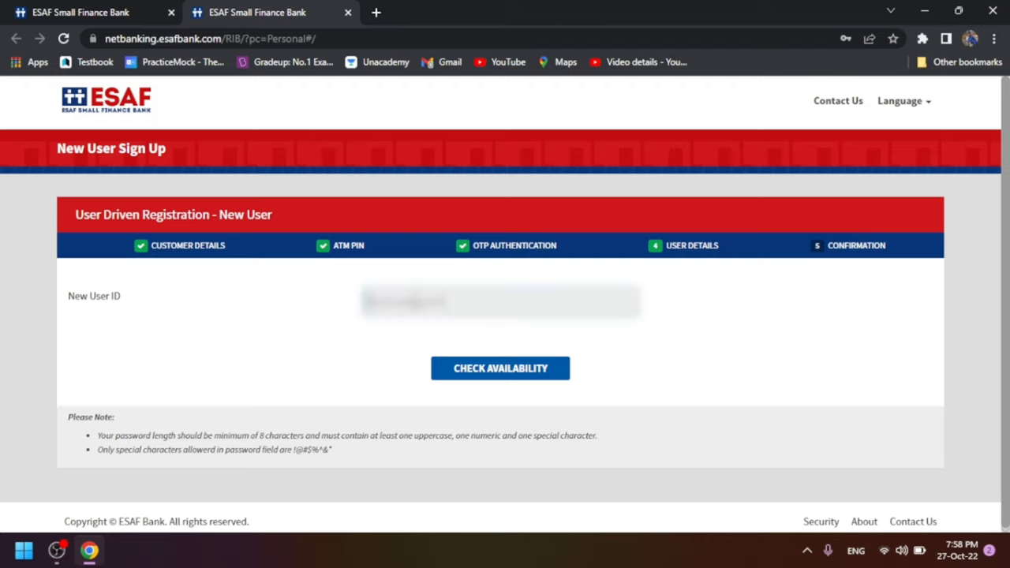
{"action": "type", "text": "e"}
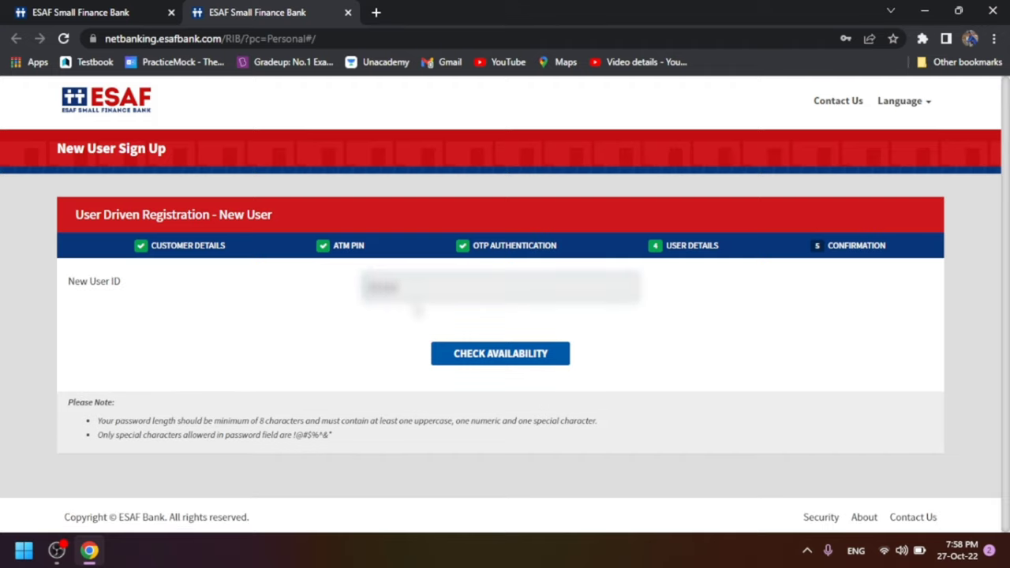
{"action": "type", "text": "alin"}
{"action": "left_click", "coordinate": [487, 356]}
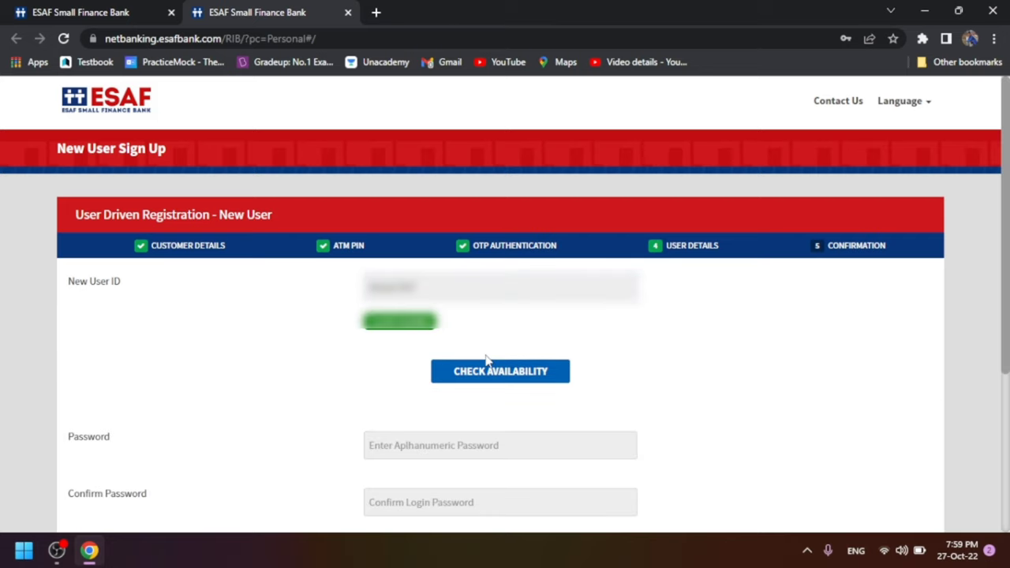
Step: Enter and confirm the new login password, submit the registration, and decline saving the password
{"action": "scroll", "coordinate": [377, 334], "scroll_direction": "down", "scroll_amount": 2}
{"action": "left_click", "coordinate": [396, 321]}
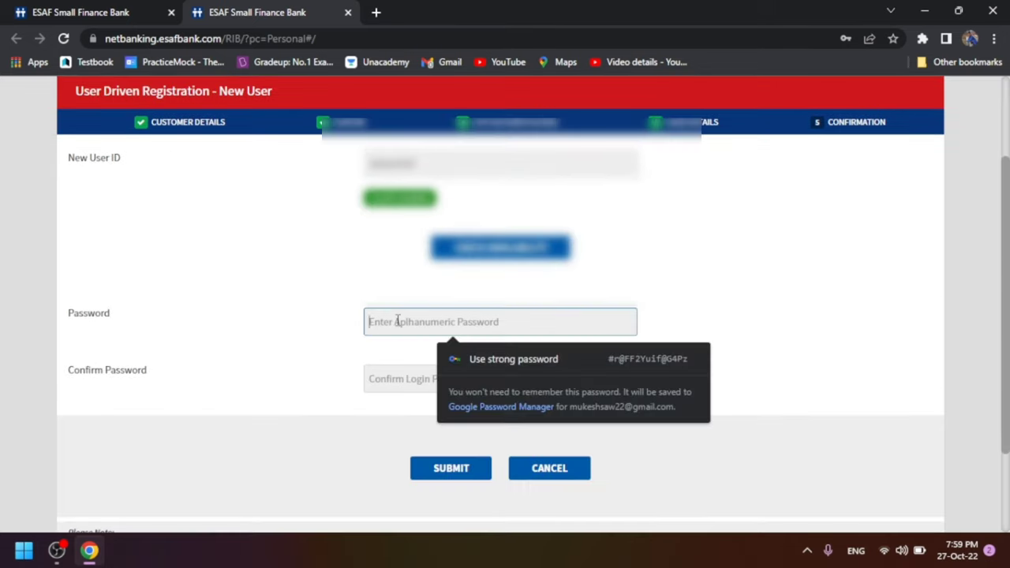
{"action": "type", "text": "•••••"}
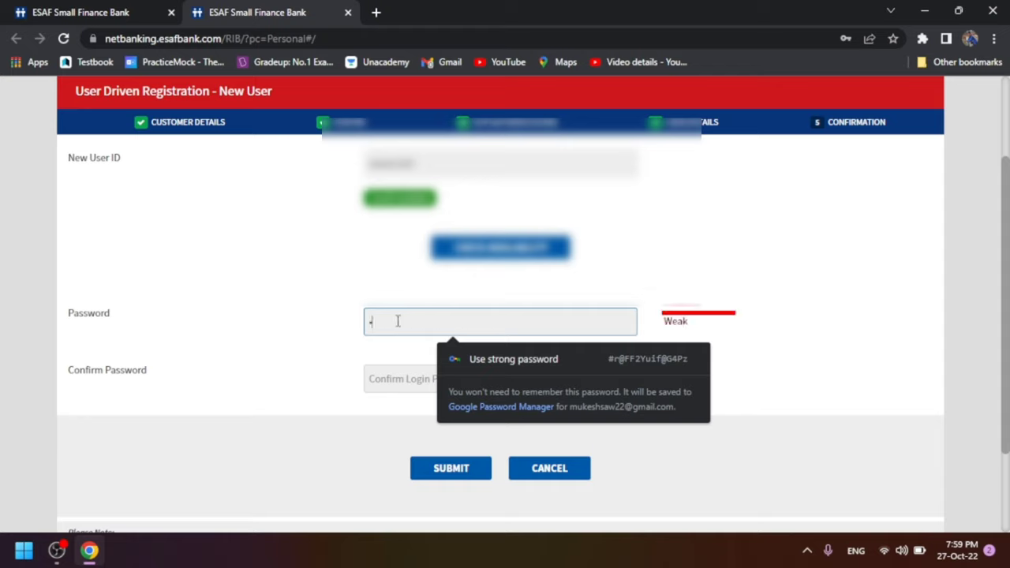
{"action": "type", "text": "•"}
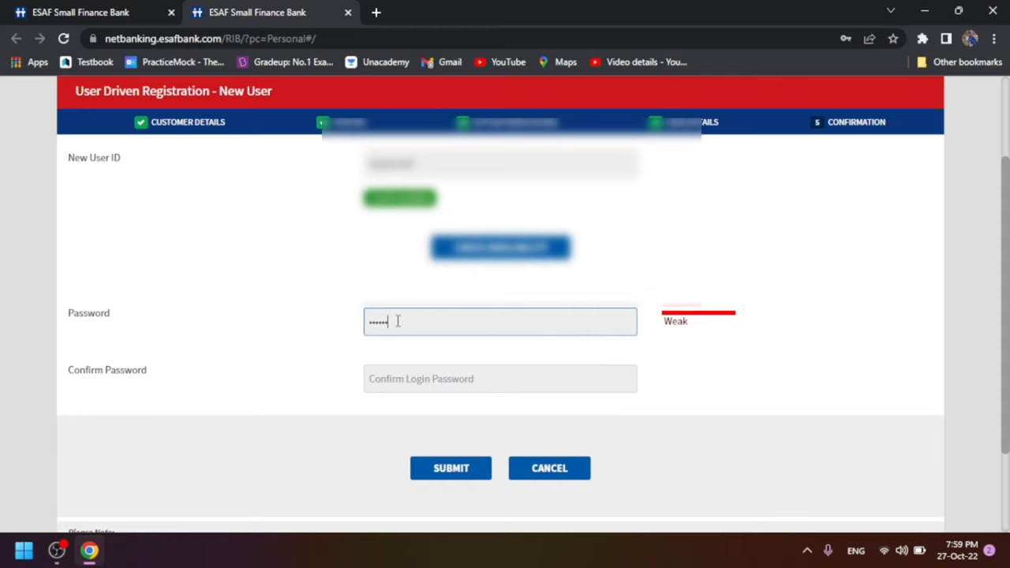
{"action": "type", "text": "••••"}
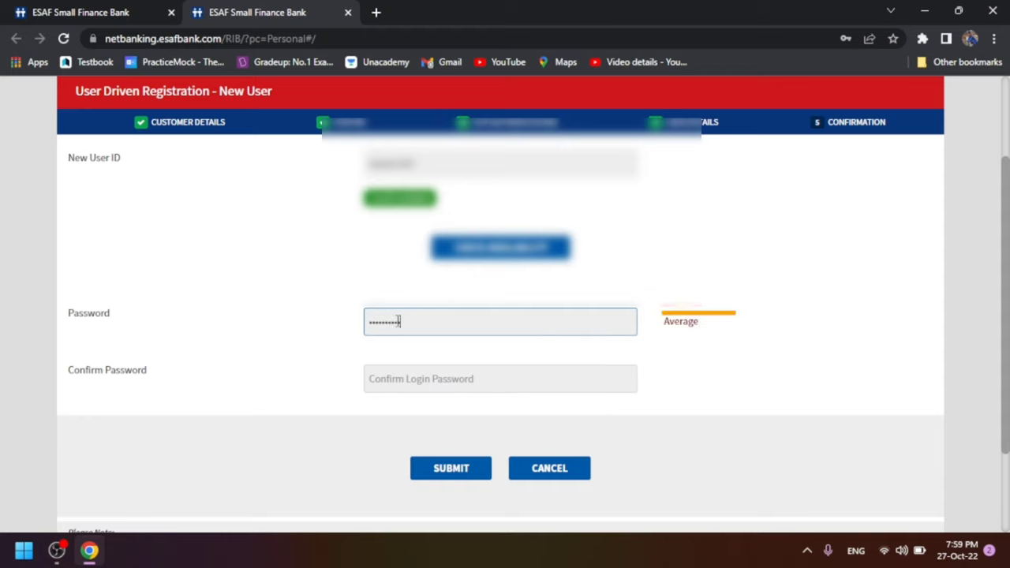
{"action": "type", "text": "•••"}
{"action": "left_click", "coordinate": [404, 384]}
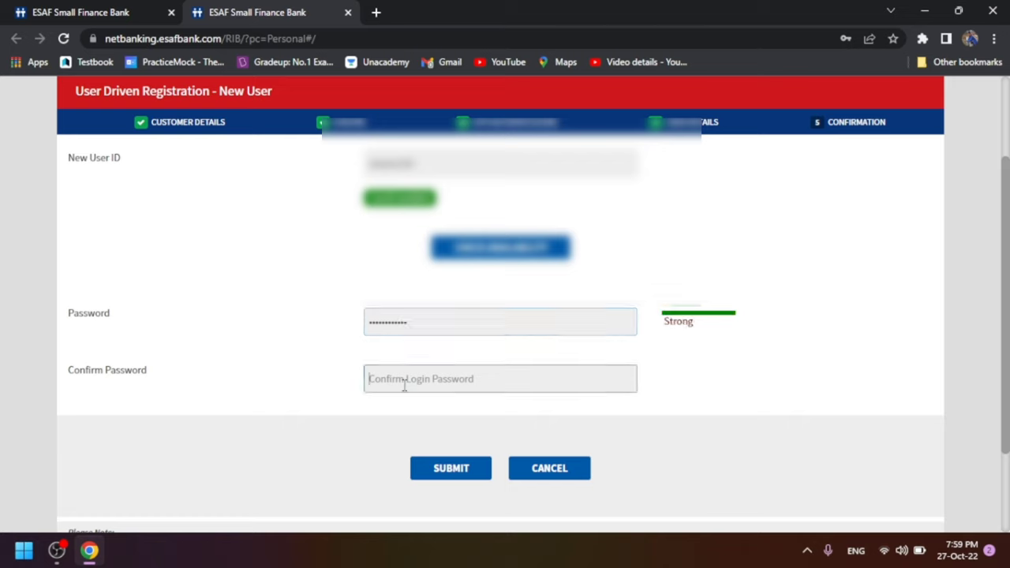
{"action": "type", "text": "••••••"}
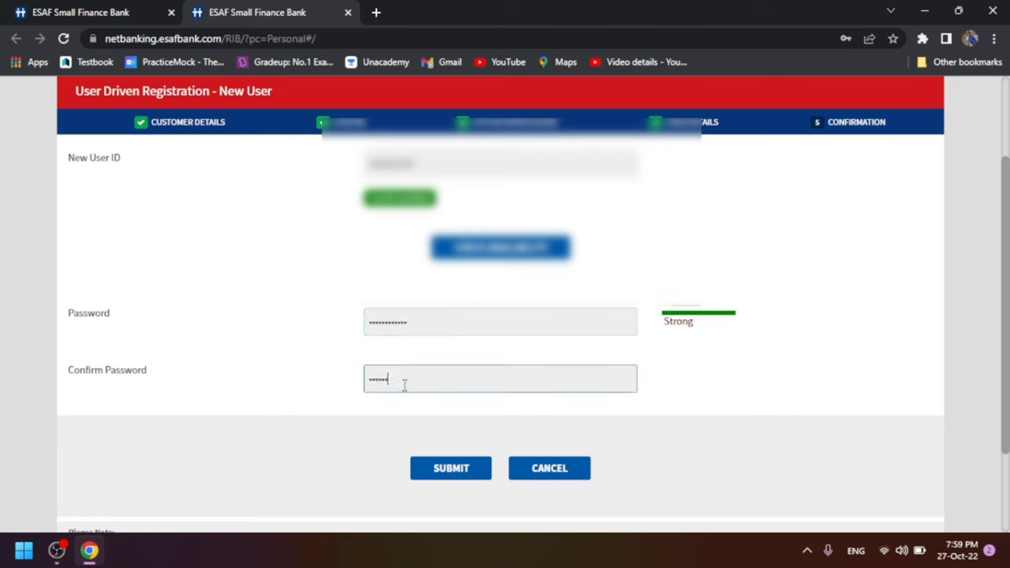
{"action": "type", "text": "•"}
{"action": "key", "text": "ctrl+a"}
{"action": "key", "text": "BackSpace"}
{"action": "type", "text": "••••••••••"}
{"action": "left_click", "coordinate": [441, 470]}
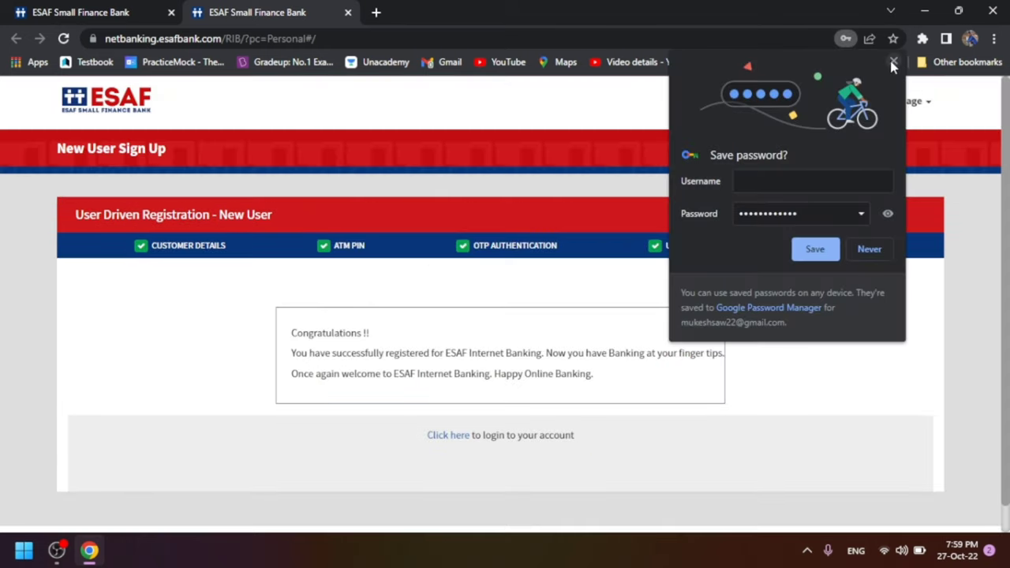
{"action": "left_click", "coordinate": [892, 63]}
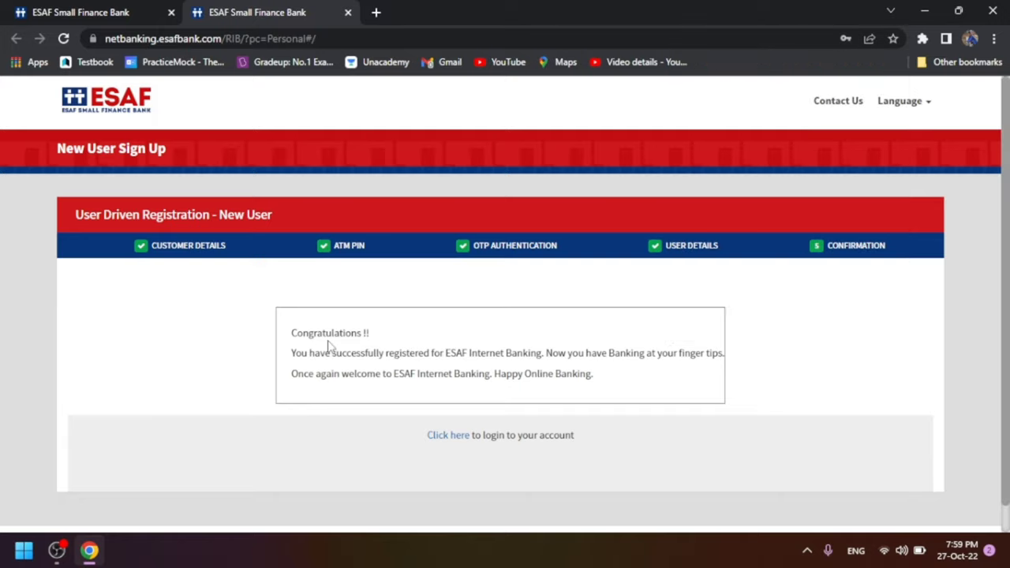
Step: Log in with the newly registered user ID and its password
{"action": "left_click", "coordinate": [458, 438]}
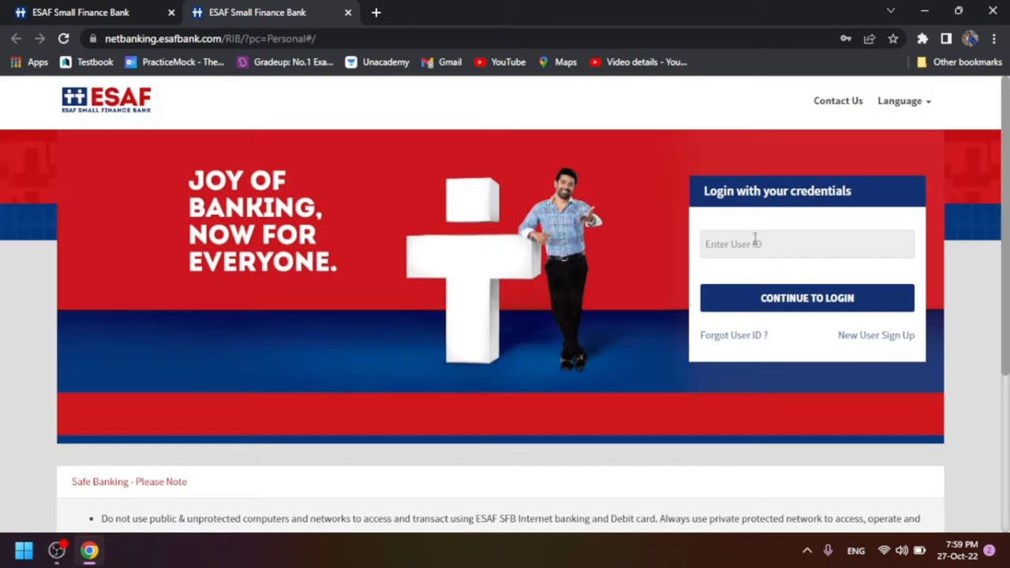
{"action": "left_click", "coordinate": [754, 243]}
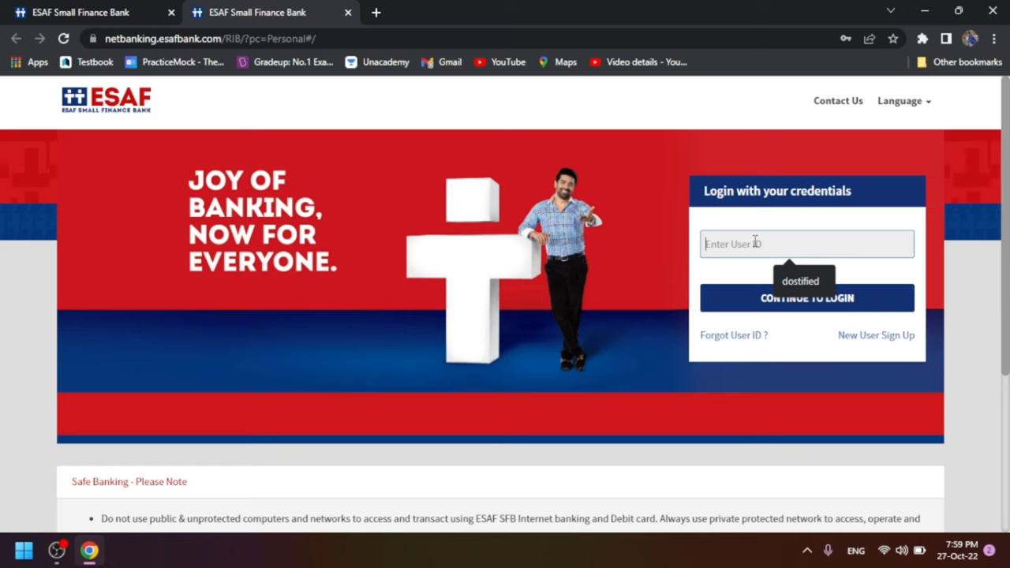
{"action": "type", "text": "dostified"}
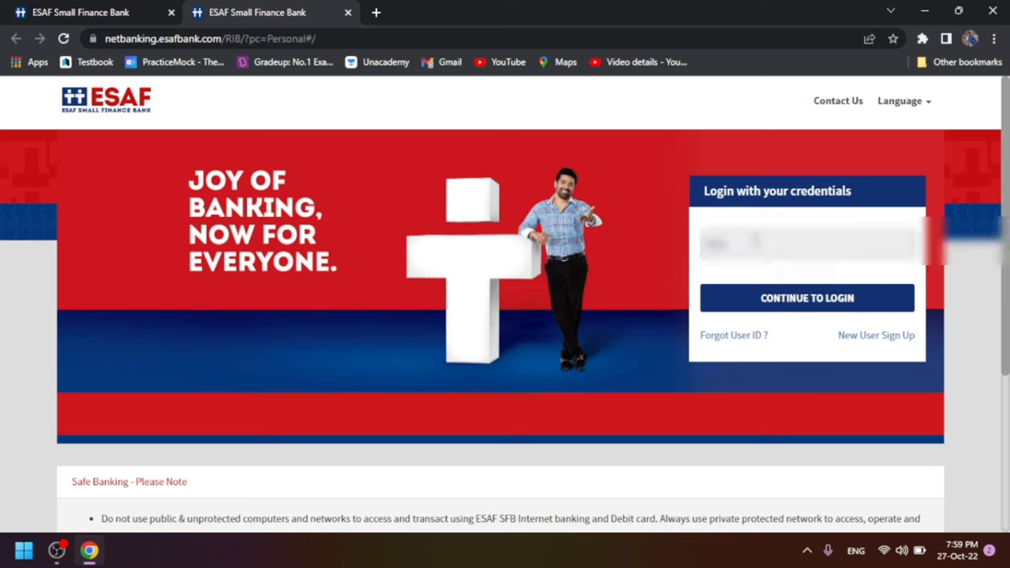
{"action": "type", "text": "tifie"}
{"action": "left_click", "coordinate": [795, 305]}
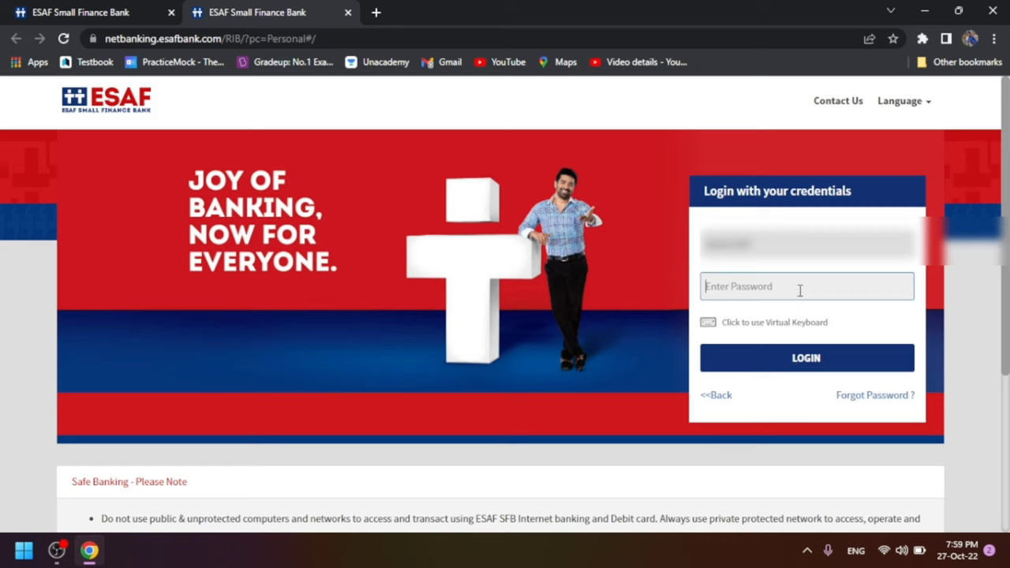
{"action": "type", "text": "••••••••••••"}
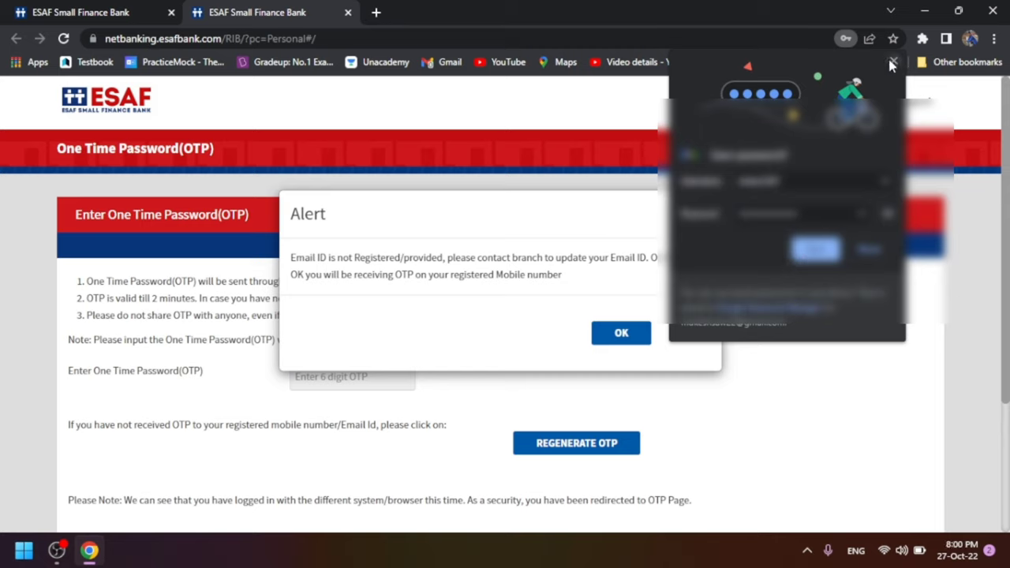
Step: Enter the login OTP, mark this as a regularly used device, and submit
{"action": "left_click", "coordinate": [892, 62]}
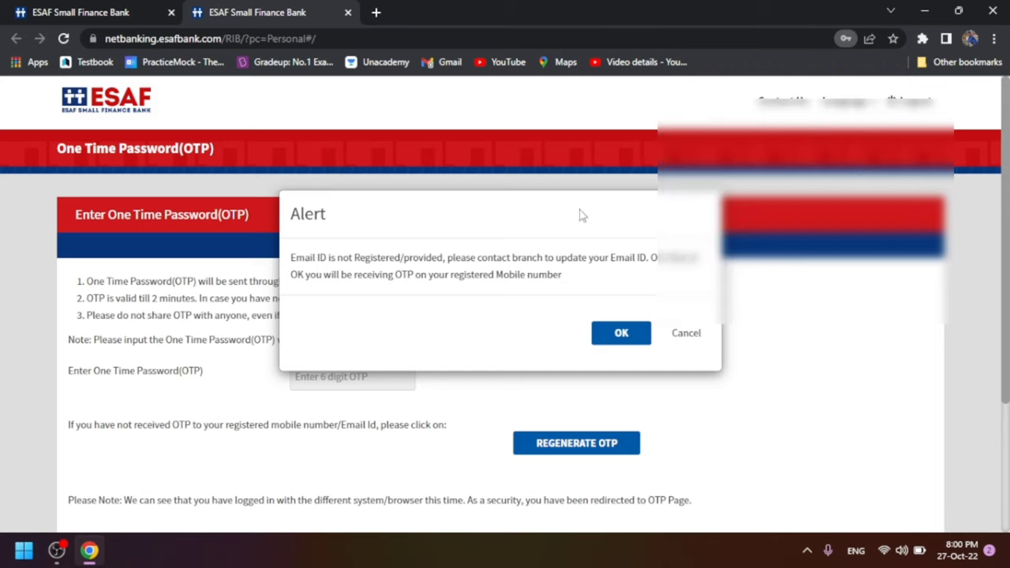
{"action": "left_click", "coordinate": [621, 334]}
{"action": "left_click", "coordinate": [371, 375]}
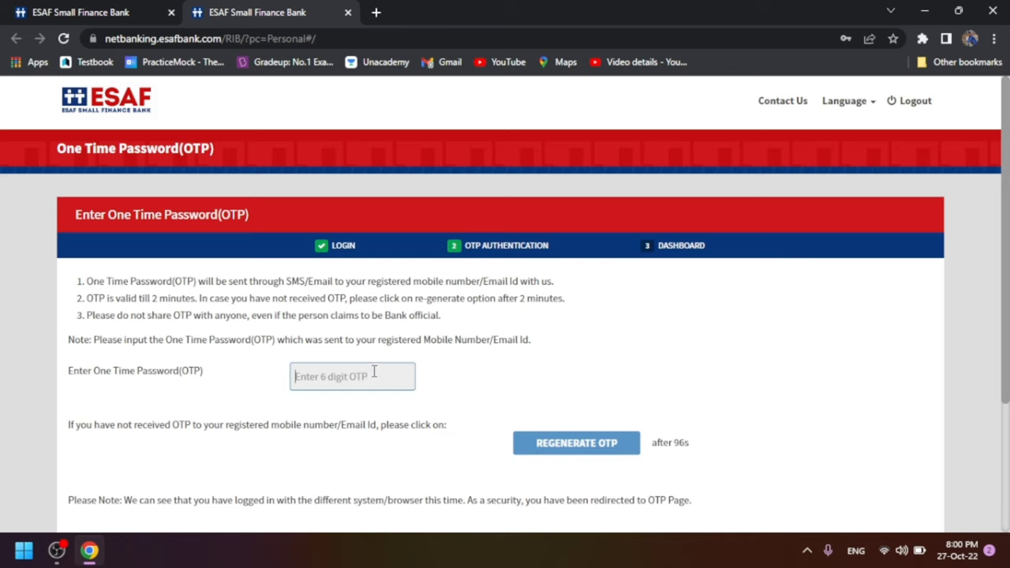
{"action": "scroll", "coordinate": [456, 485], "scroll_direction": "down", "scroll_amount": 2}
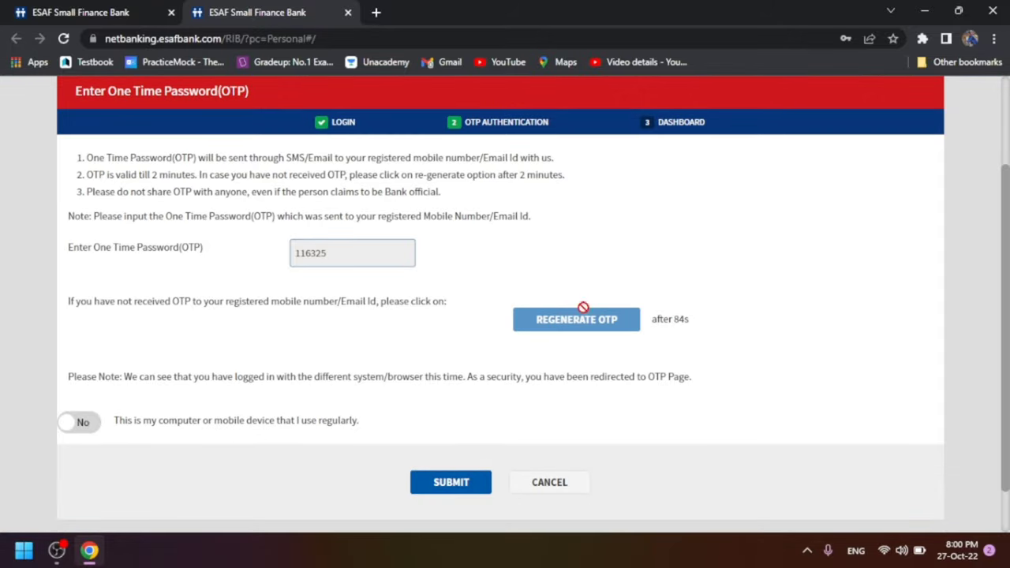
{"action": "left_click", "coordinate": [87, 422]}
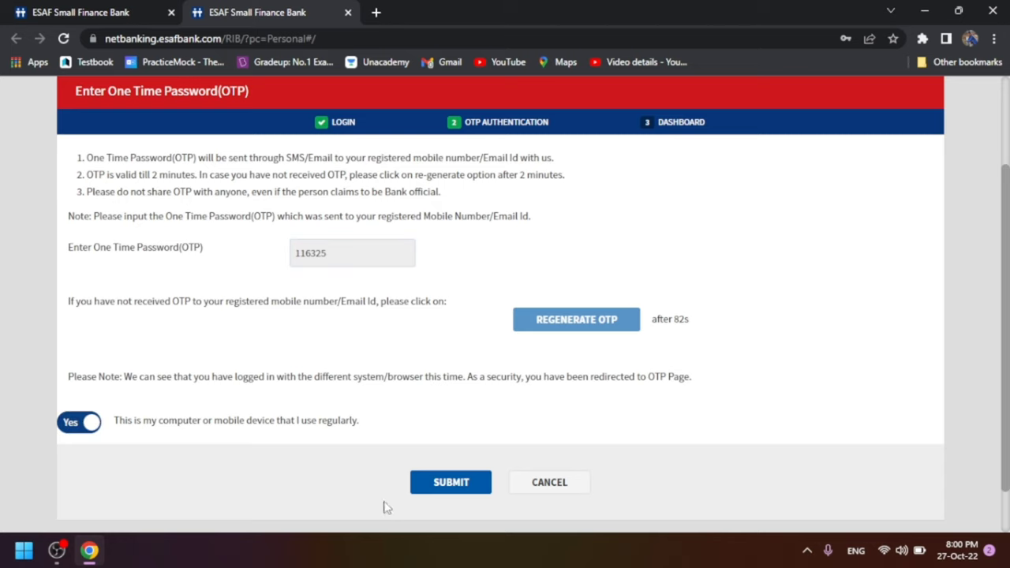
{"action": "left_click", "coordinate": [447, 482]}
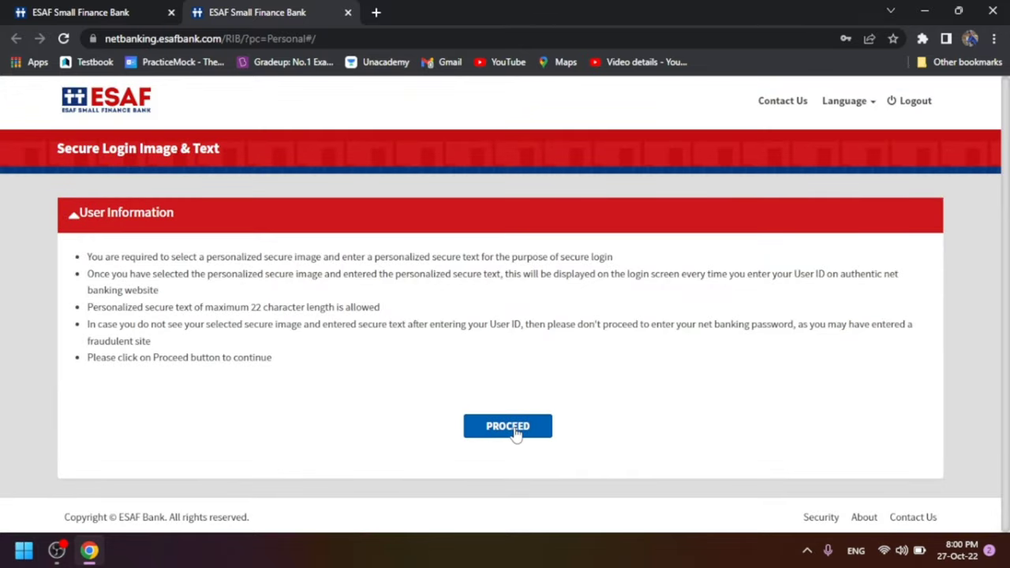
Step: Pick the colourful suitcases image under Travel as the secure login image
{"action": "left_click", "coordinate": [514, 433]}
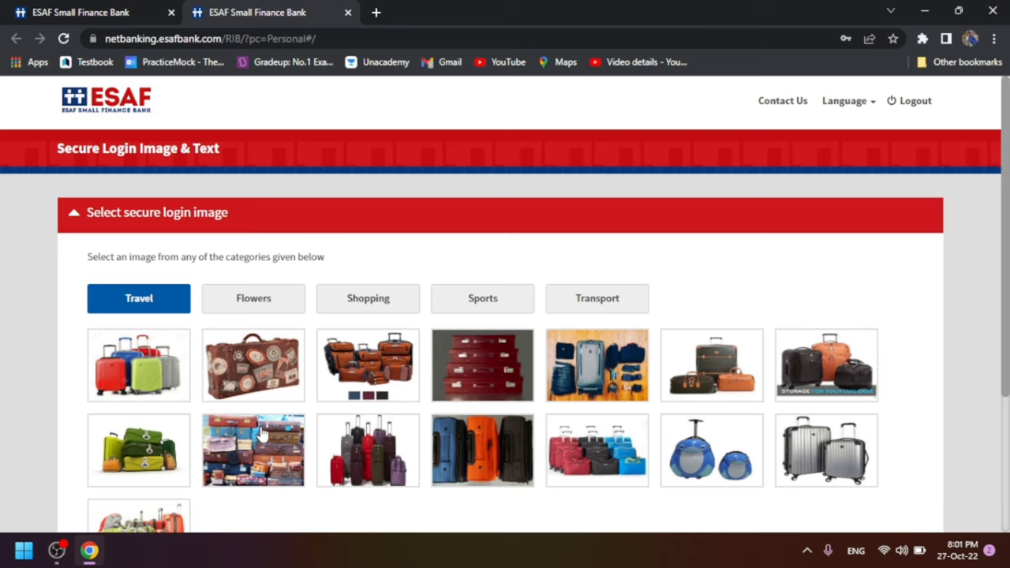
{"action": "scroll", "coordinate": [261, 434], "scroll_direction": "down", "scroll_amount": 2}
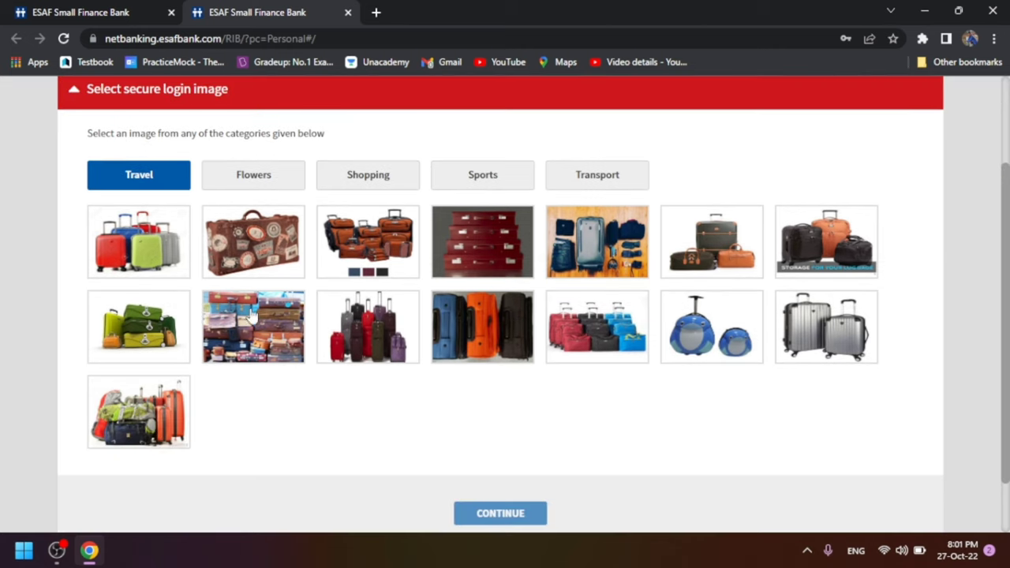
{"action": "left_click", "coordinate": [162, 257]}
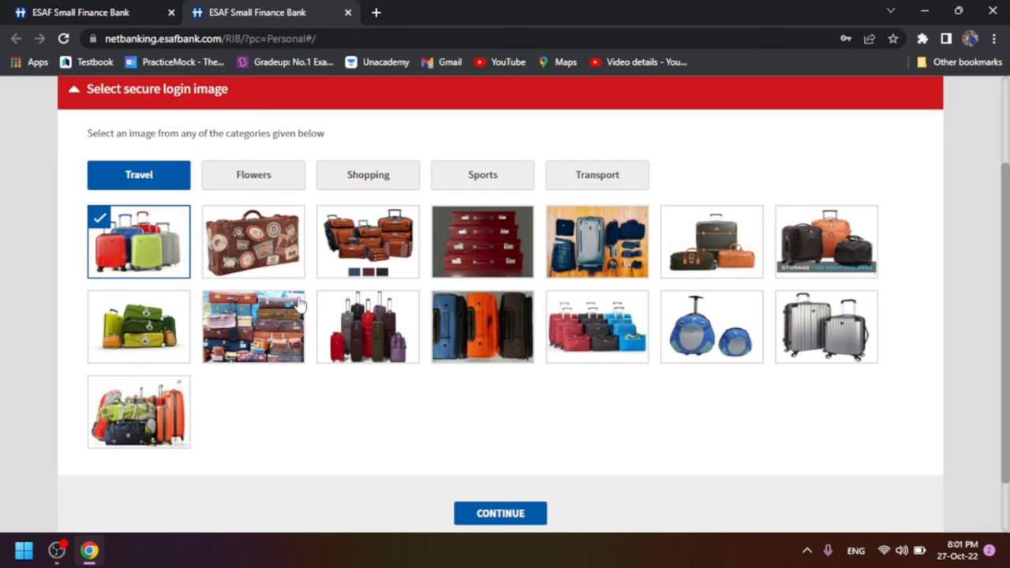
{"action": "left_click", "coordinate": [479, 513]}
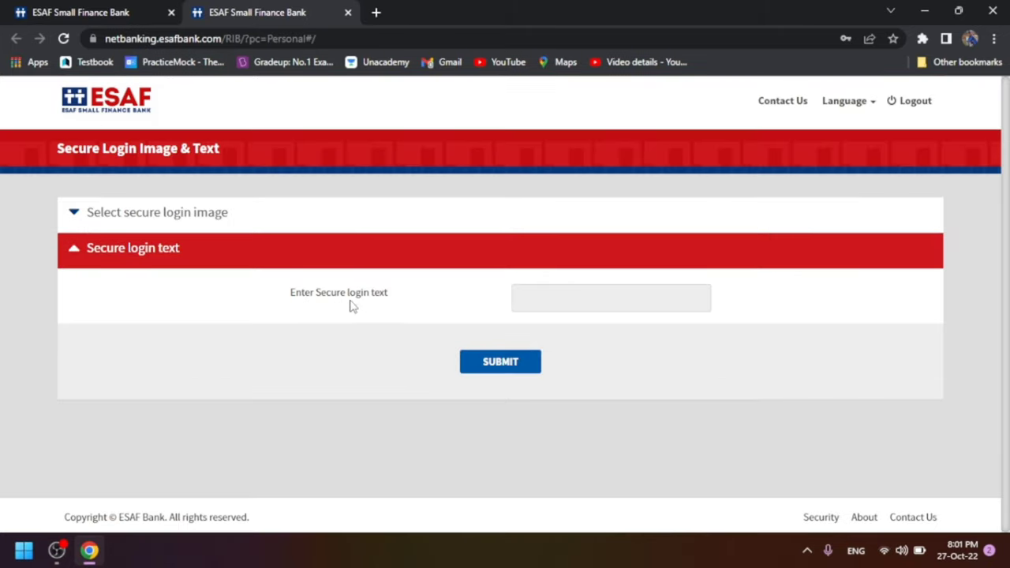
Step: Enter the personalised secure login text and submit it
{"action": "left_click", "coordinate": [571, 294]}
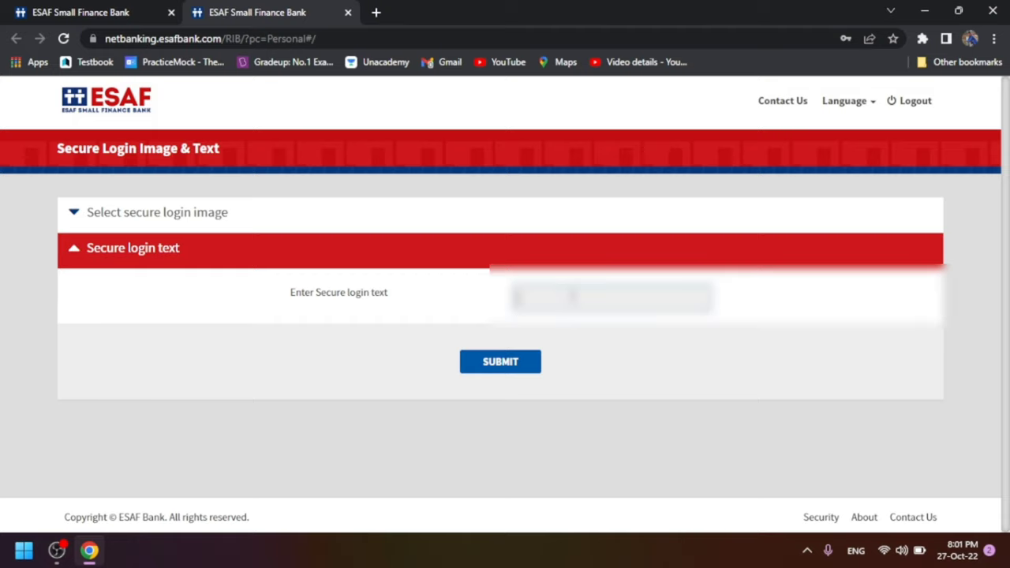
{"action": "left_click", "coordinate": [521, 369]}
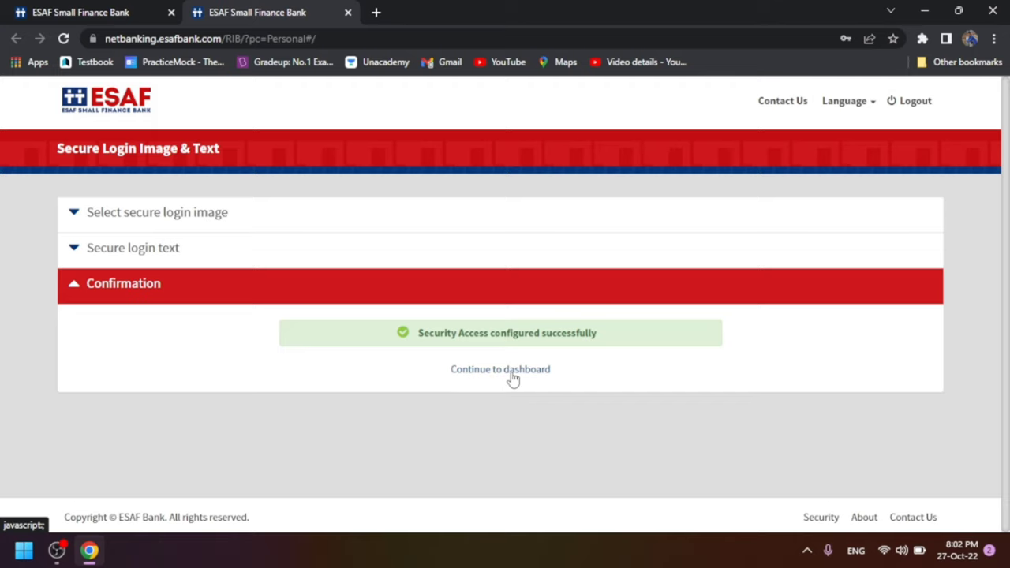
Step: Continue to the account dashboard showing Overview balances and Favourite Transactions
{"action": "left_click", "coordinate": [511, 374]}
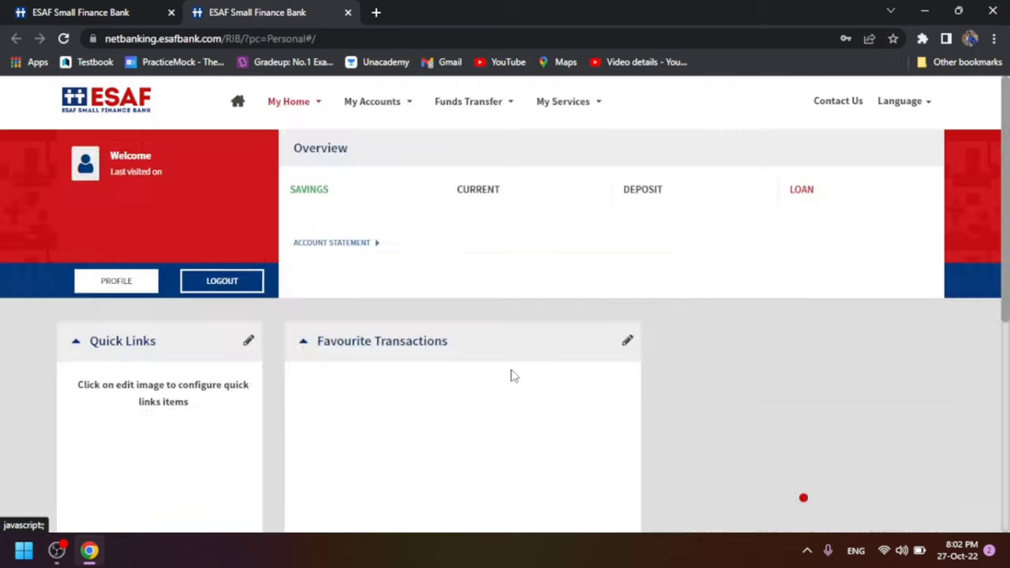